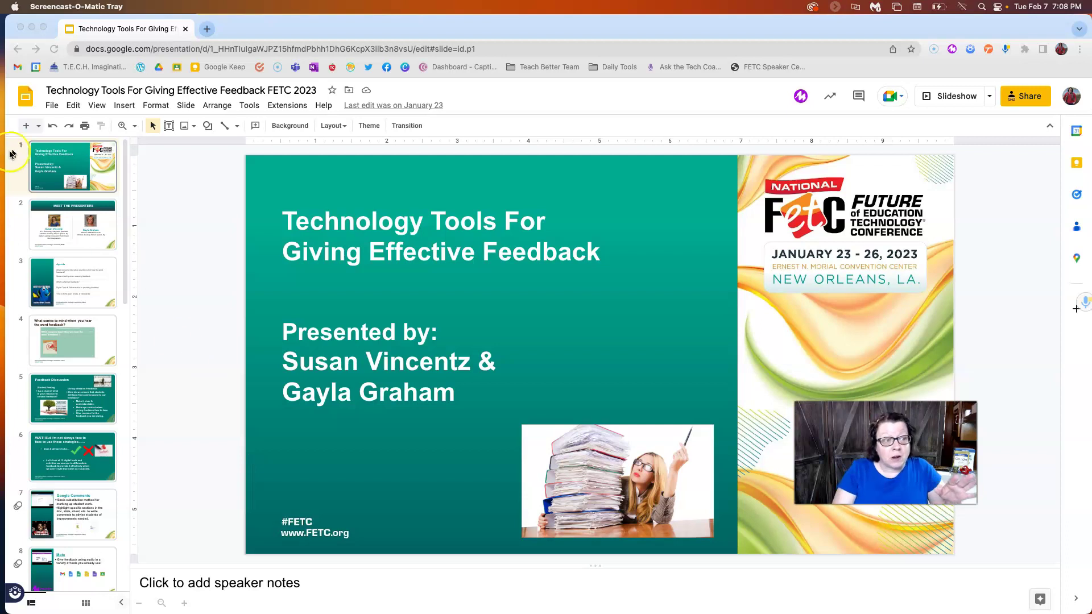
# - Open the deck's print preview and try hiding the slide backgrounds
pyautogui.click(50, 108)
pyautogui.click(50, 108)
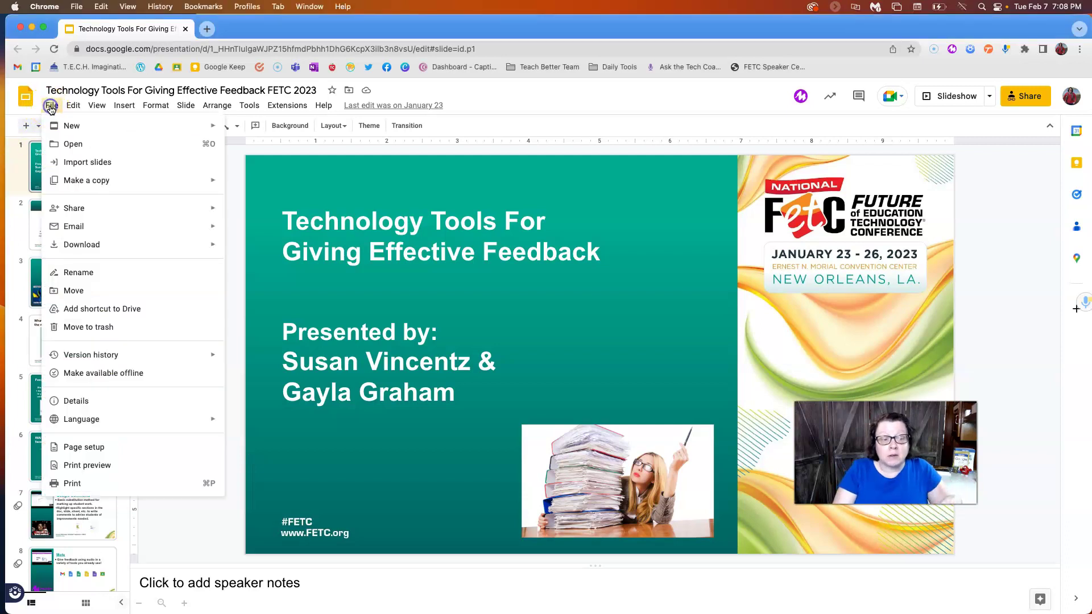
pyautogui.click(87, 465)
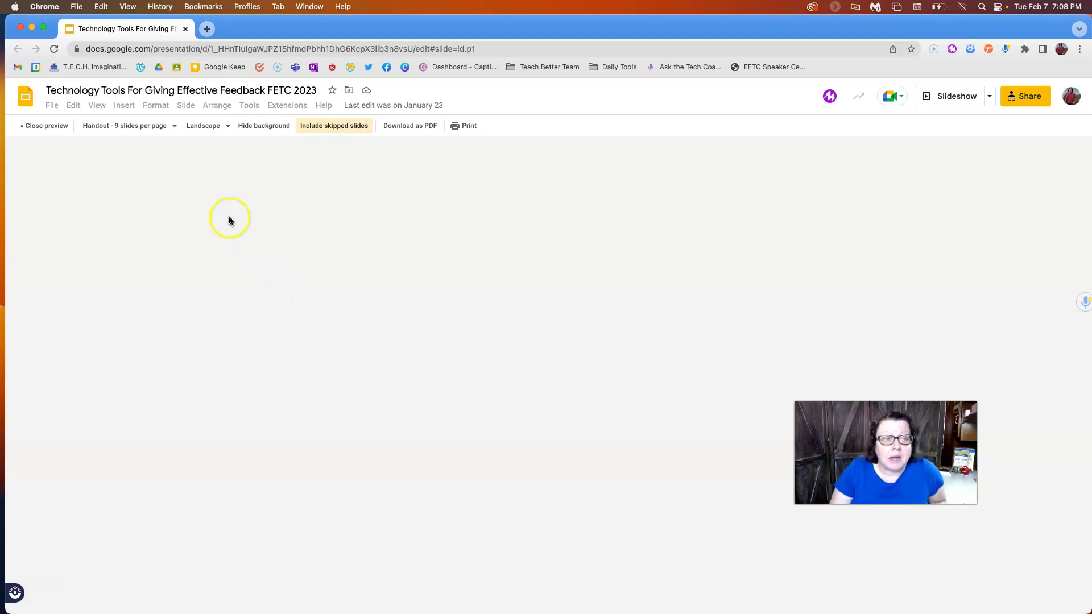
pyautogui.click(277, 132)
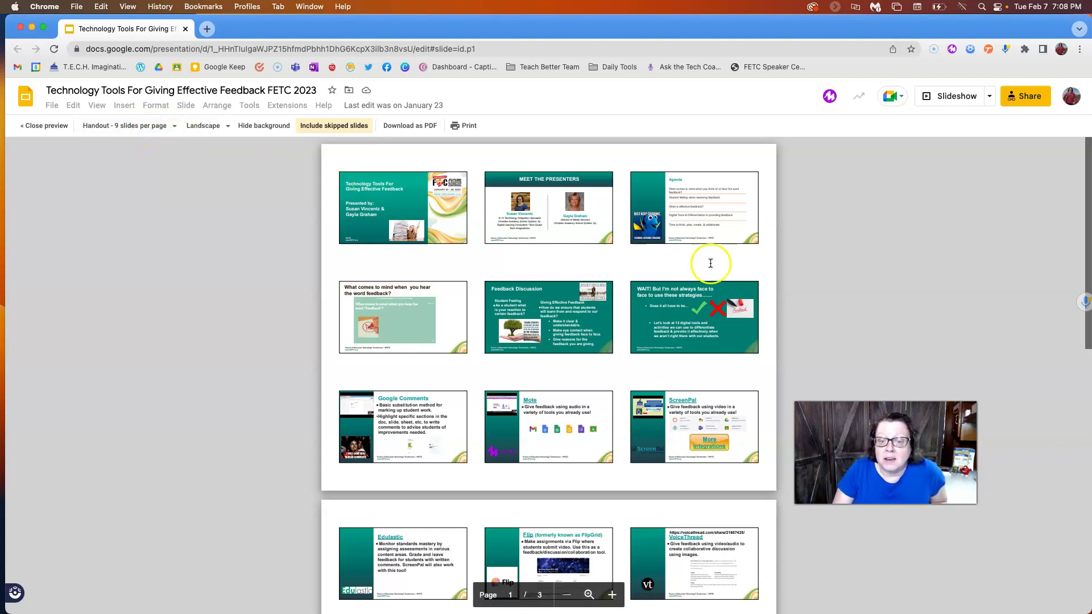
pyautogui.scroll(-5, 622, 390)
pyautogui.scroll(-6, 621, 387)
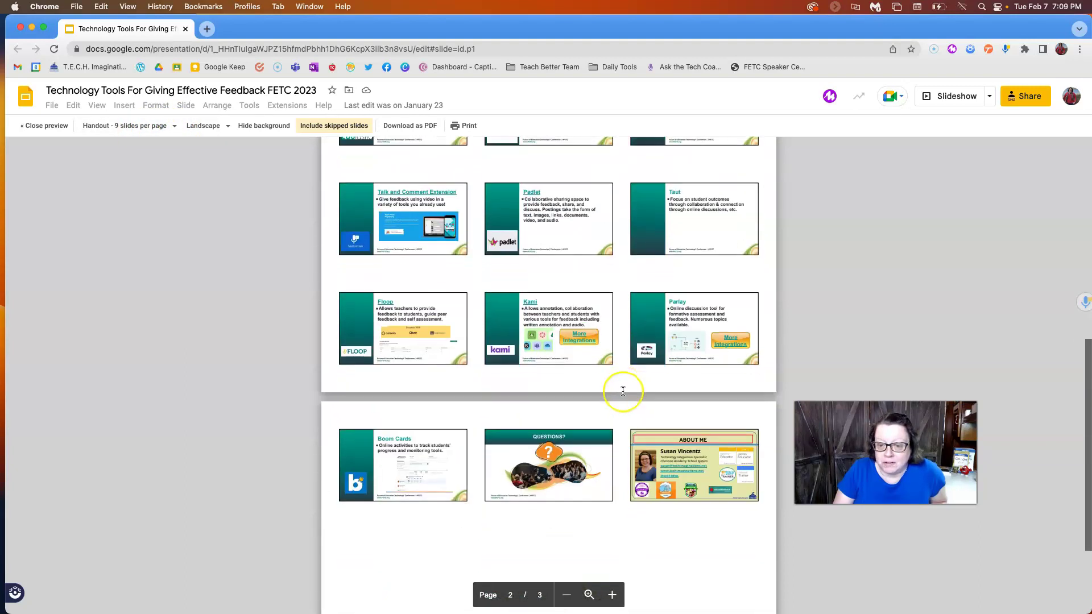
pyautogui.scroll(10, 354, 238)
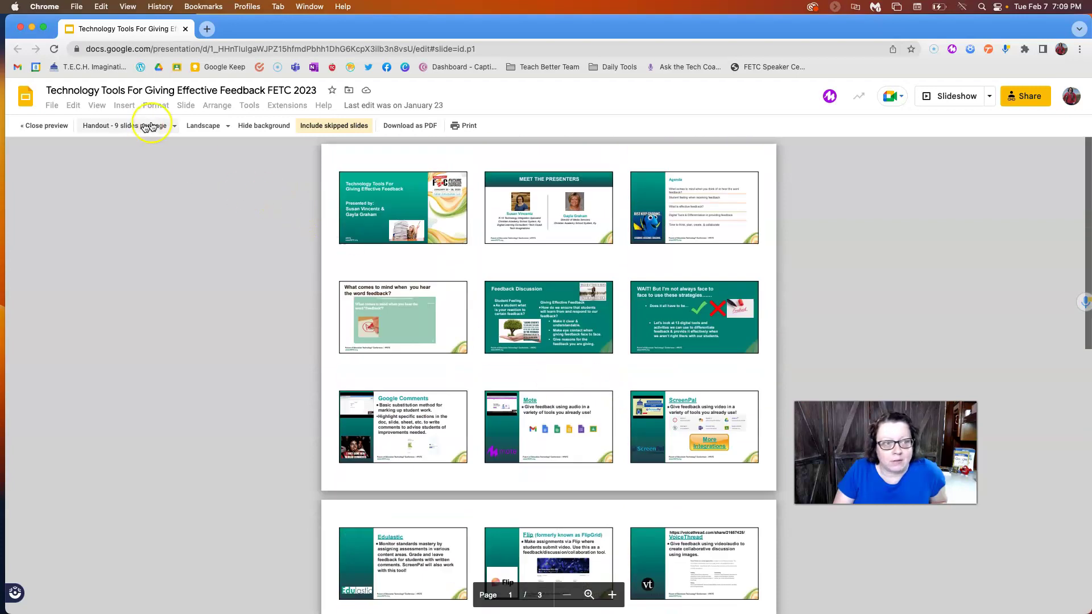
# - Switch the 9-slides-per-page handout to portrait, leaving the backgrounds shown
pyautogui.click(227, 132)
pyautogui.click(221, 145)
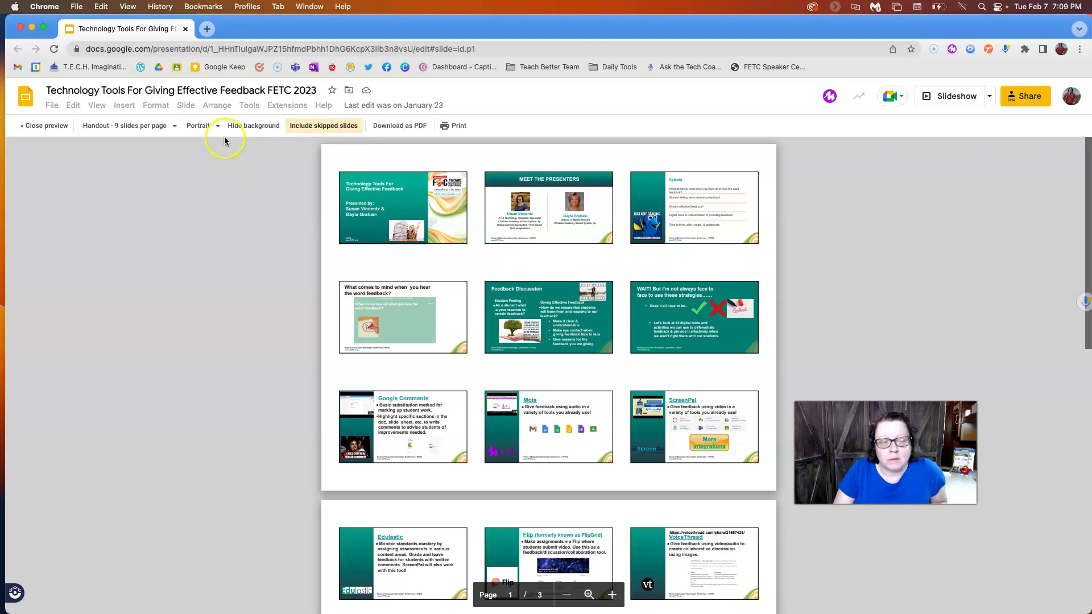
pyautogui.click(233, 128)
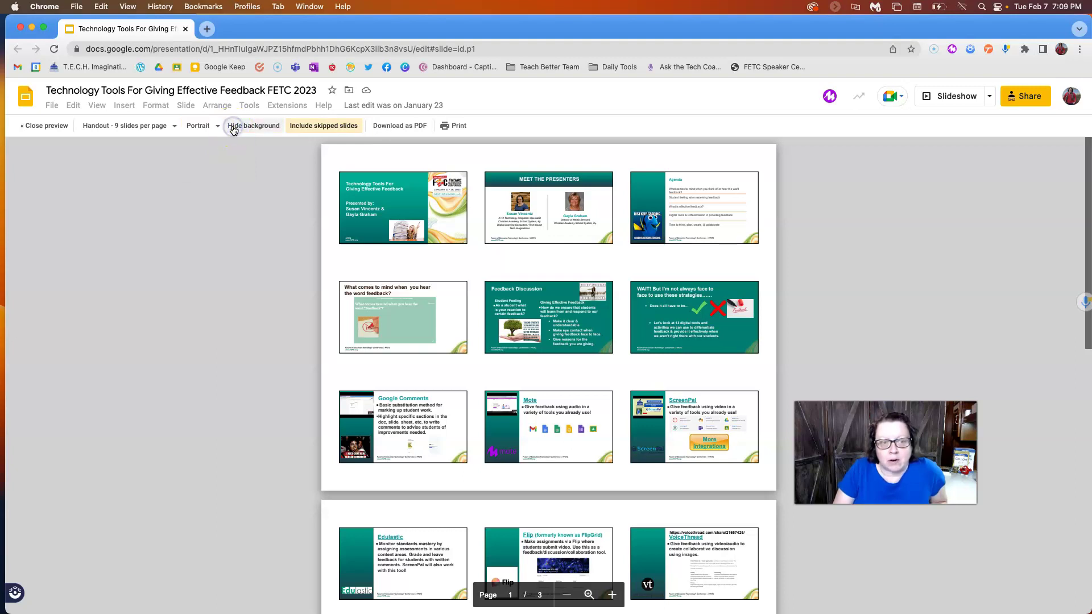
pyautogui.click(233, 128)
pyautogui.click(235, 130)
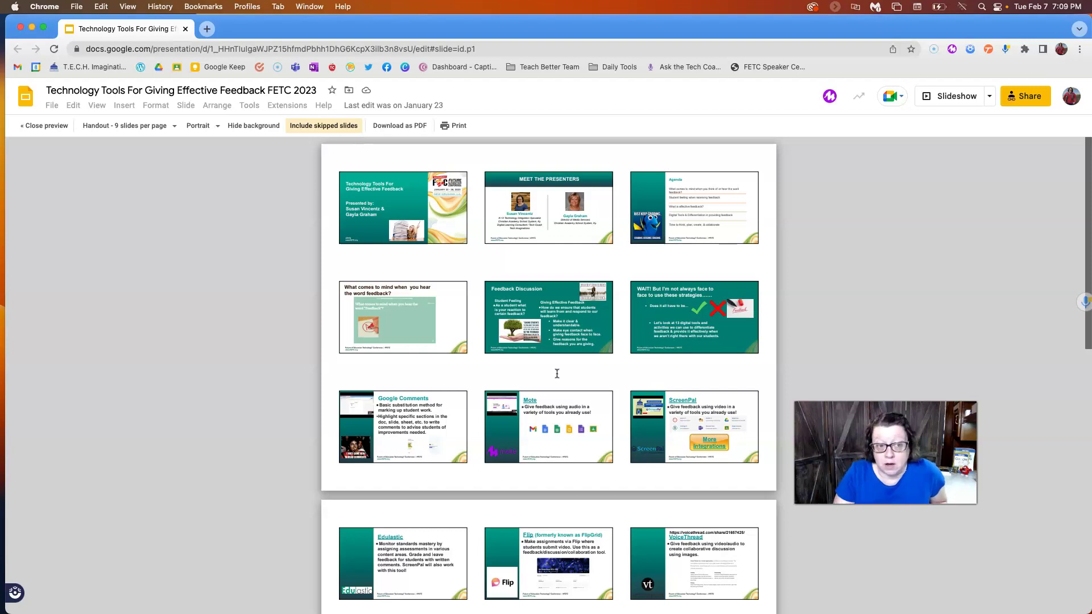
# - After trying 1 and 3 slides per page, set the handout to 6 slides per page, landscape
pyautogui.click(168, 126)
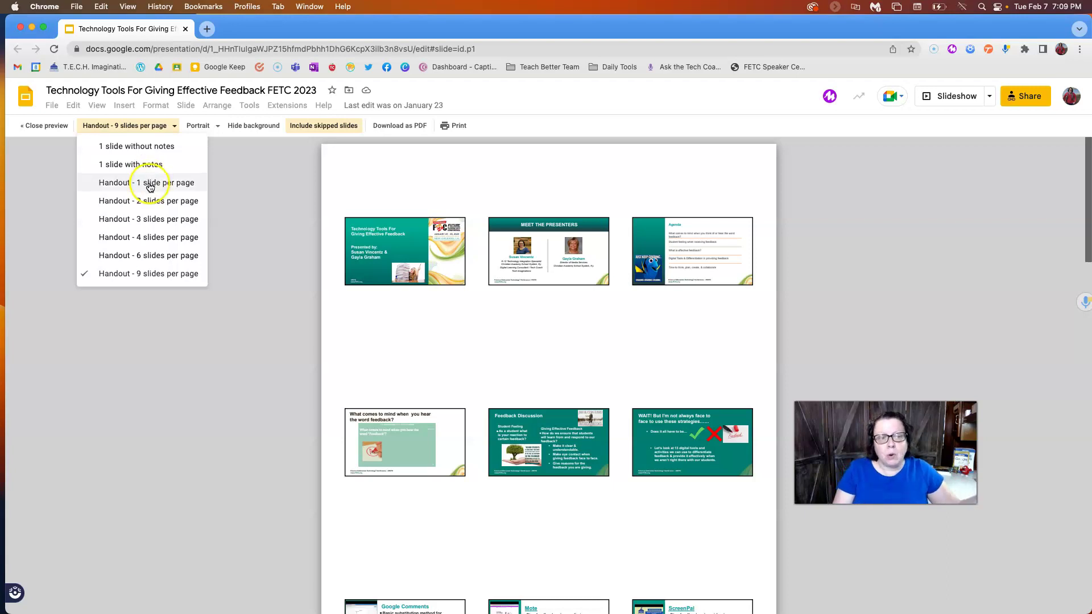
pyautogui.click(150, 183)
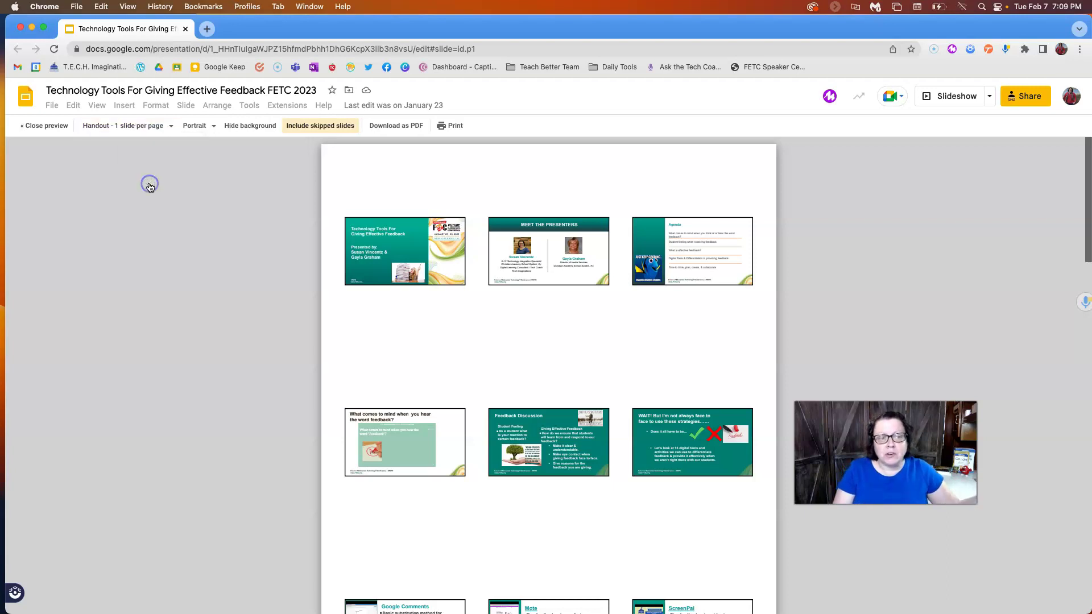
pyautogui.click(142, 133)
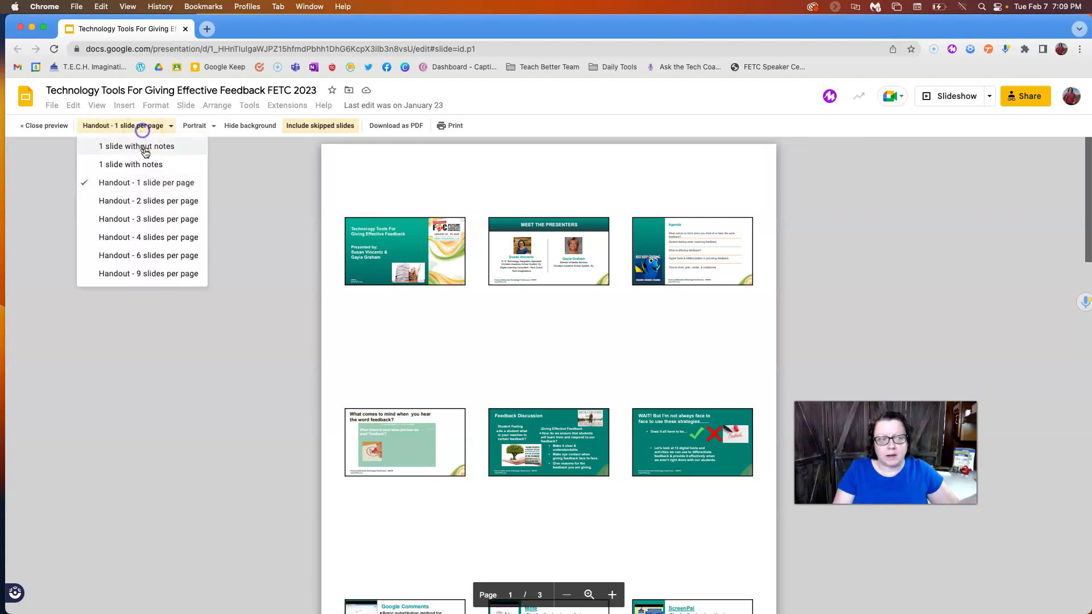
pyautogui.click(159, 219)
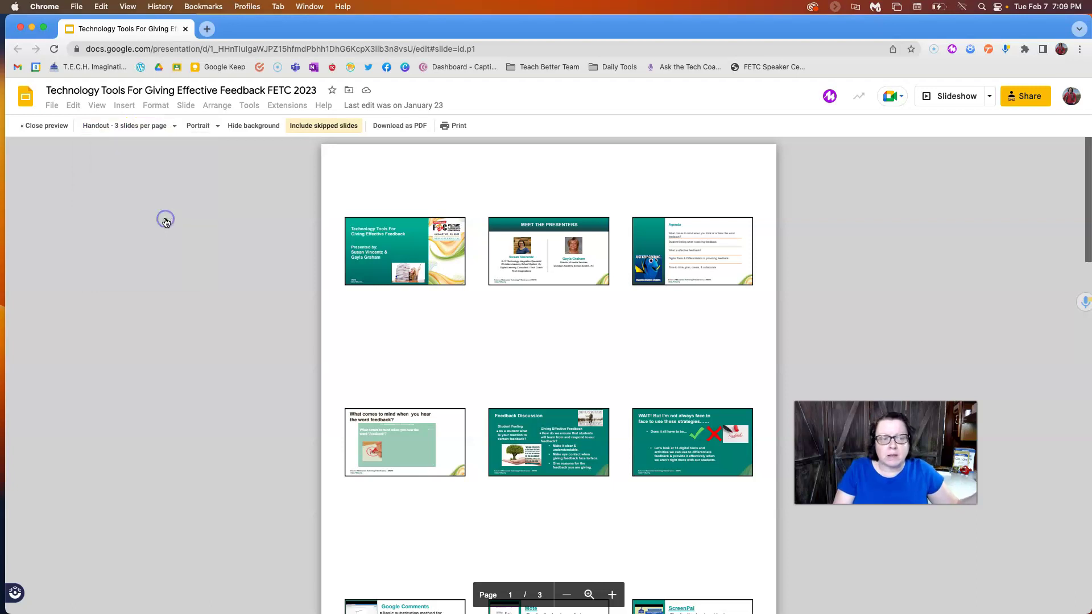
pyautogui.click(147, 132)
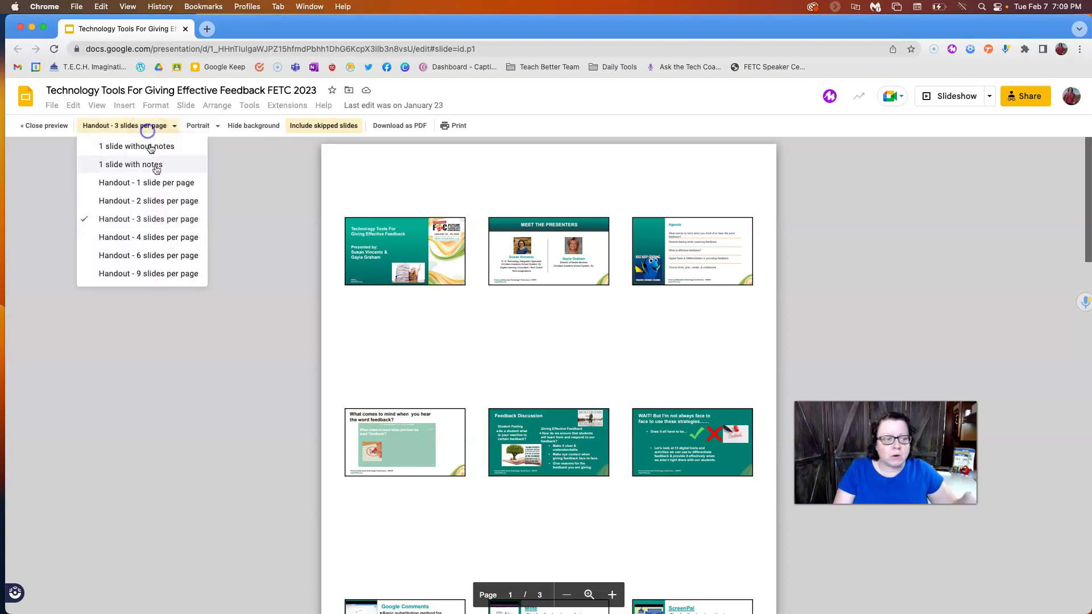
pyautogui.click(167, 251)
pyautogui.click(208, 129)
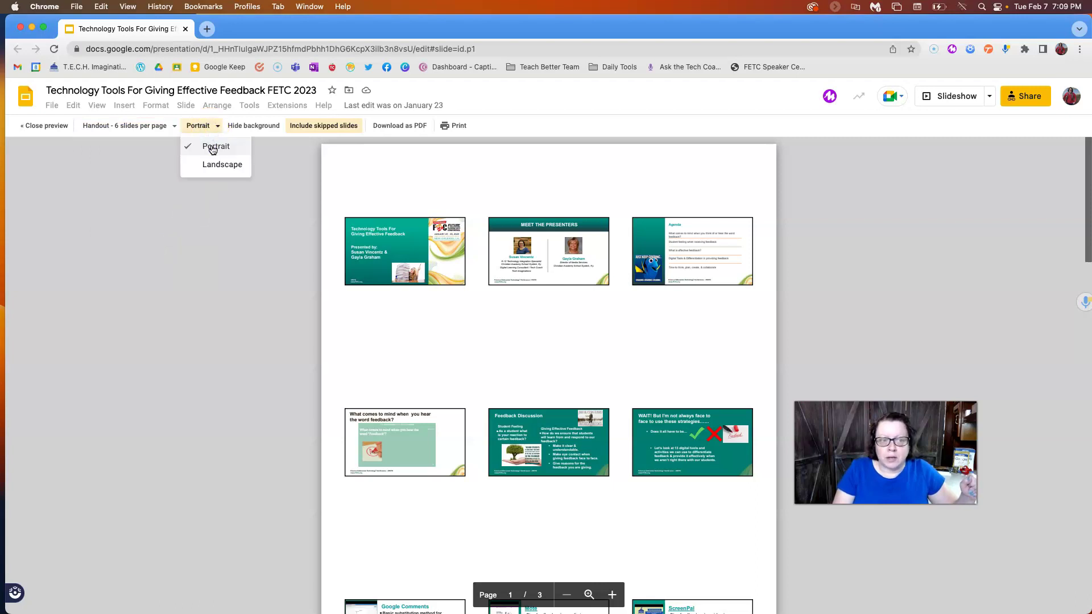
pyautogui.click(211, 167)
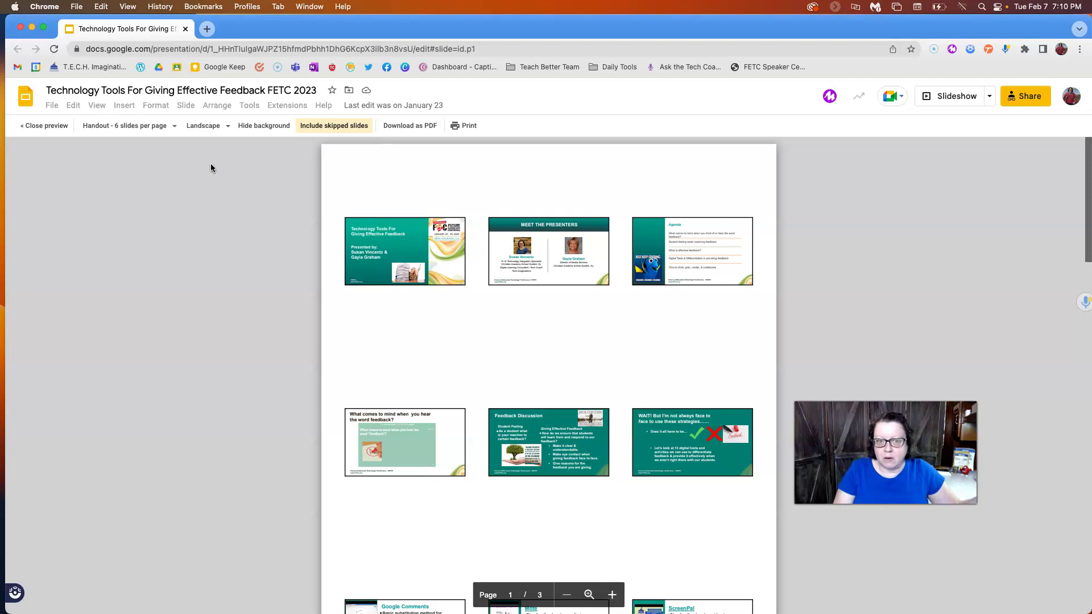
# - Send the 4-page handout to print with Save as PDF, then close the print dialog
pyautogui.click(469, 127)
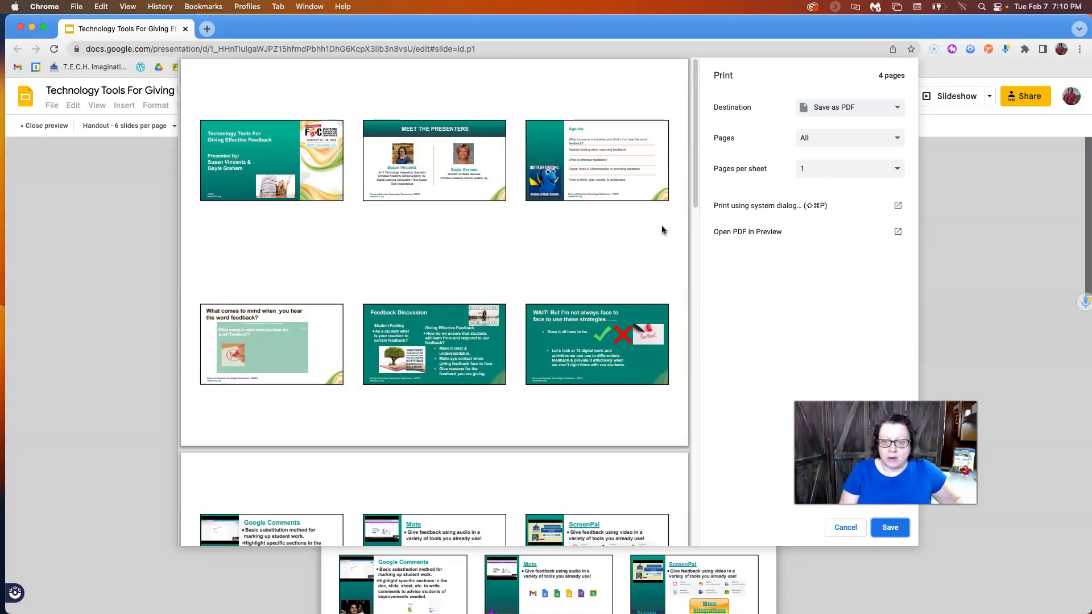
pyautogui.click(855, 108)
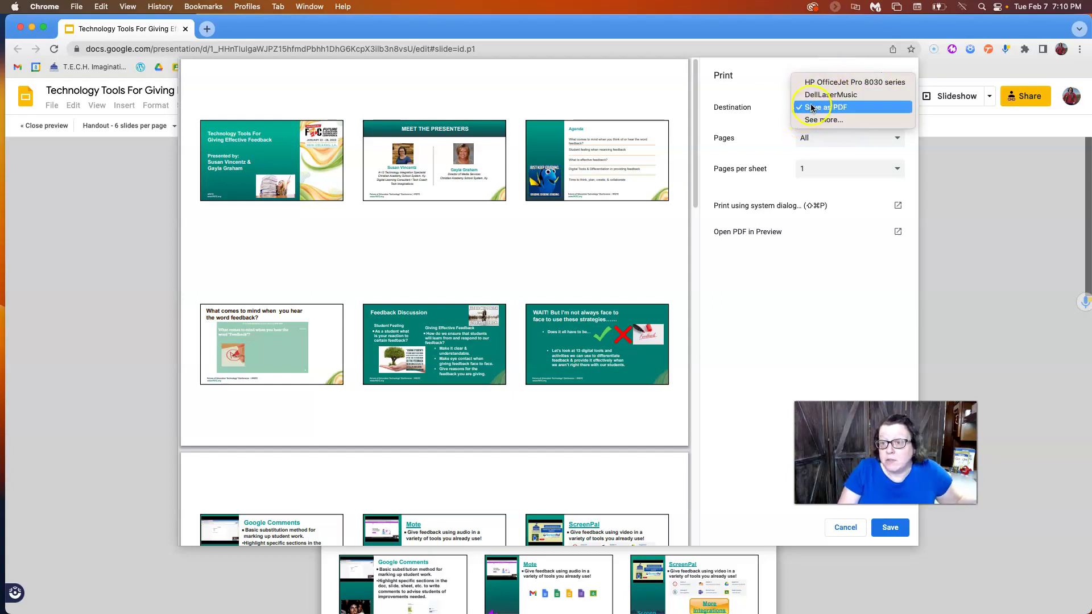
pyautogui.click(785, 276)
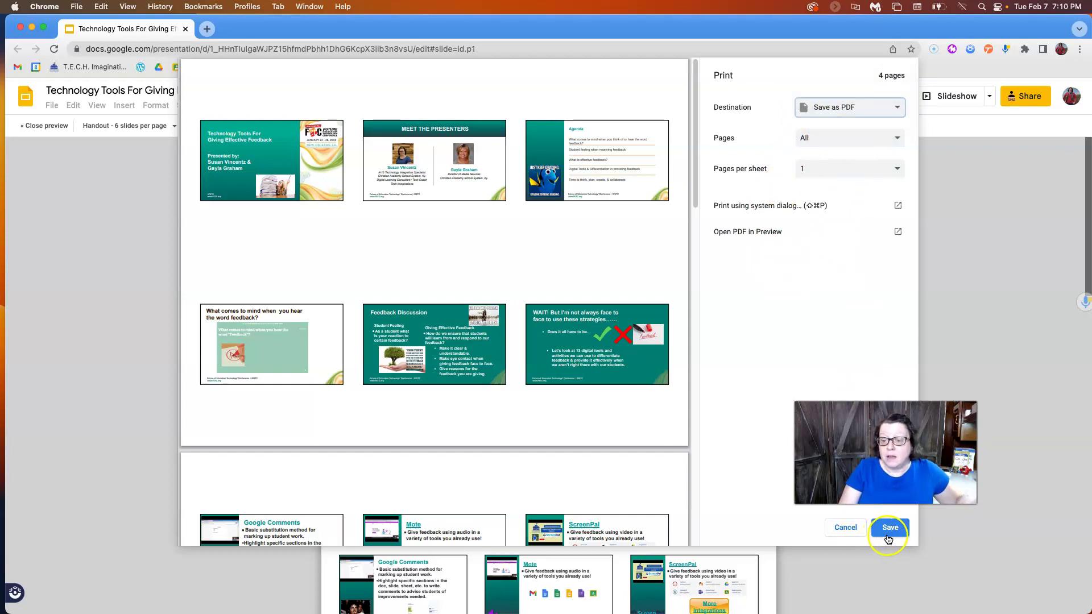
pyautogui.click(847, 528)
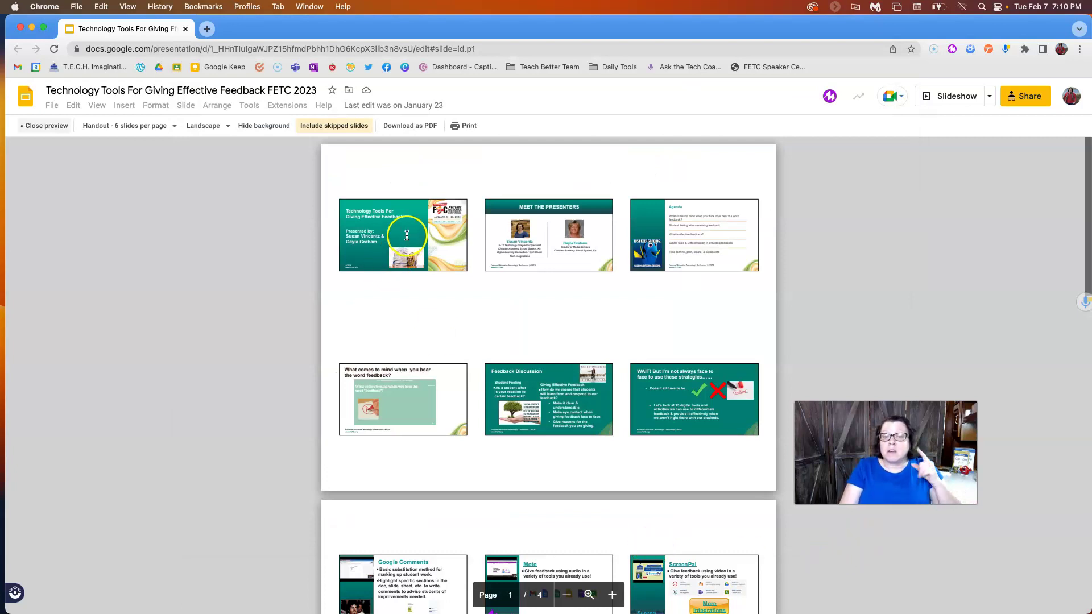
# - Download the 6-per-page landscape handout as a PDF and open it from Chrome's download shelf
pyautogui.click(417, 132)
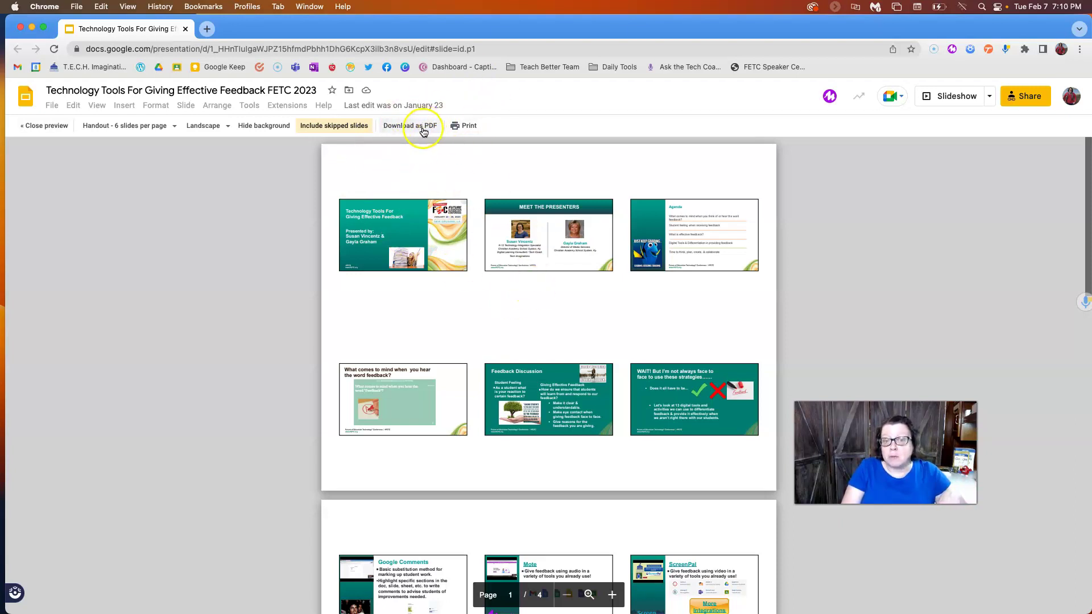
pyautogui.click(427, 130)
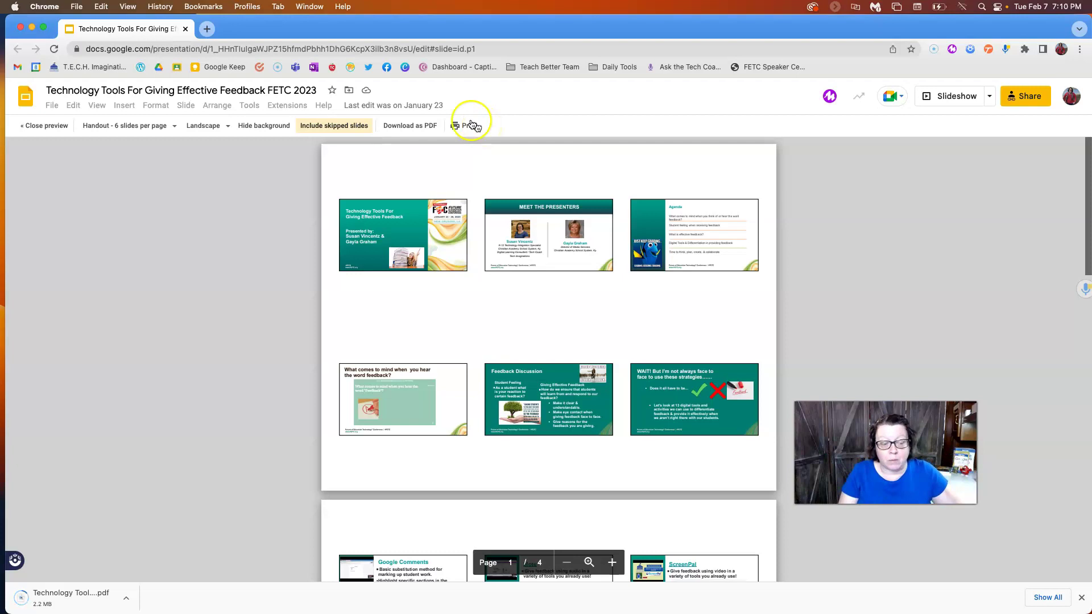
pyautogui.click(92, 595)
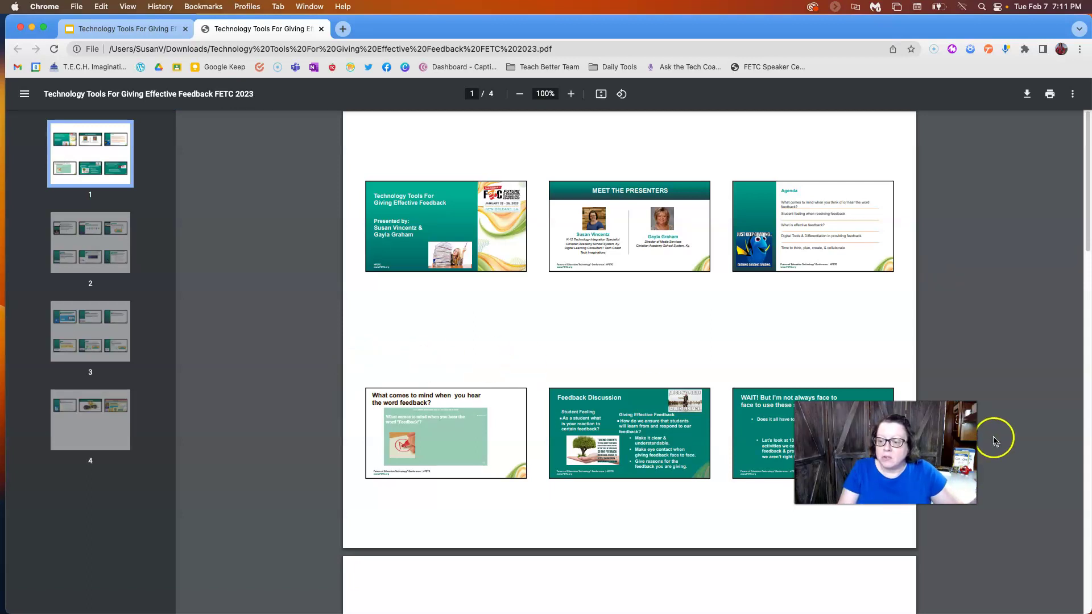
# - Look over page 1 of the 4-page handout PDF in Chrome's viewer
pyautogui.moveTo(1031, 483); pyautogui.dragTo(1033, 485)
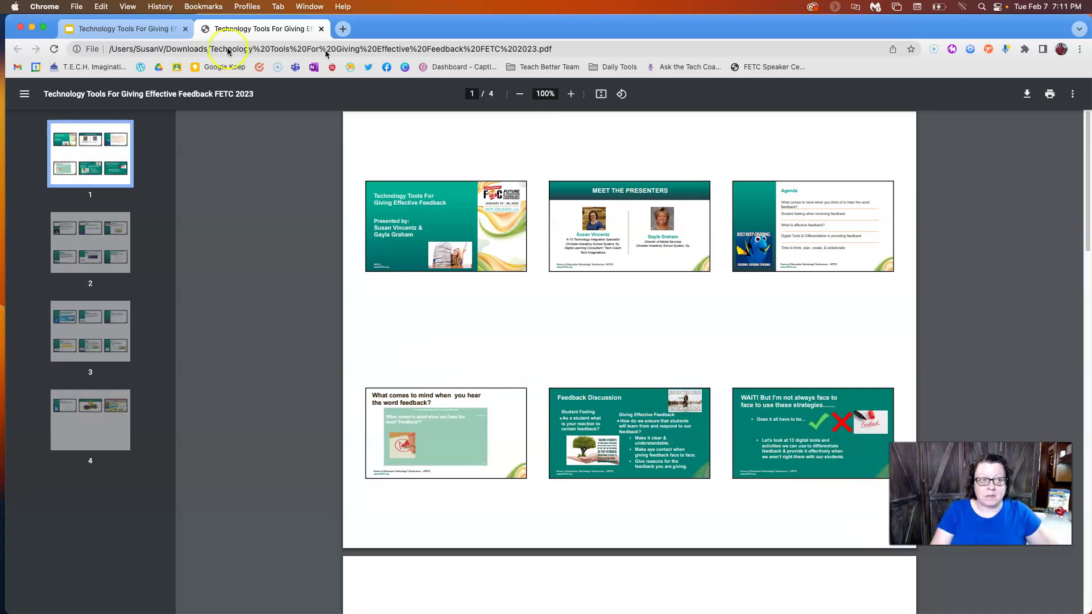
pyautogui.click(106, 32)
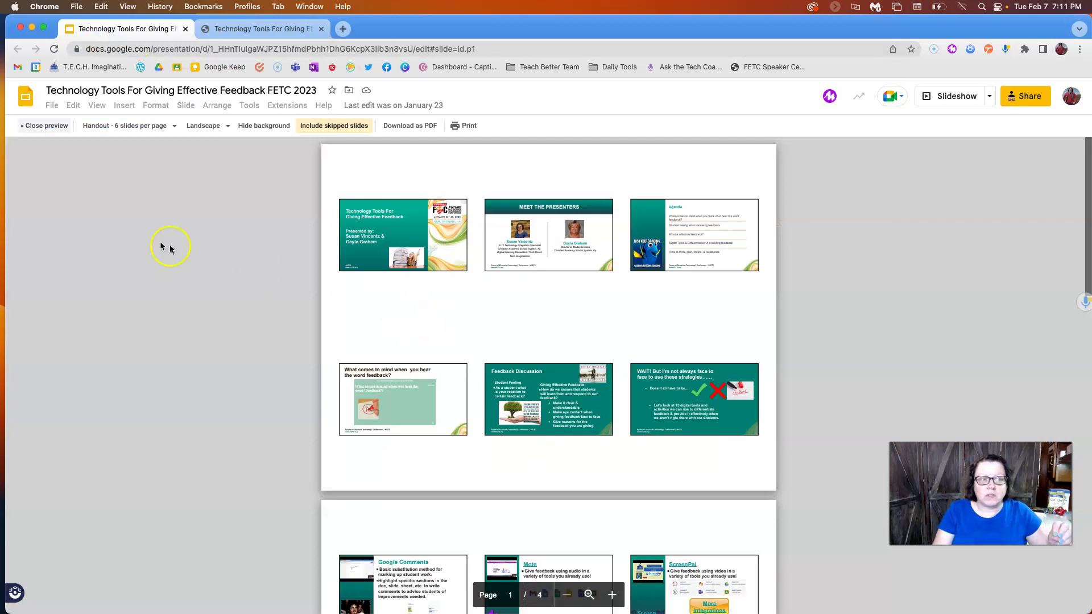
pyautogui.click(40, 127)
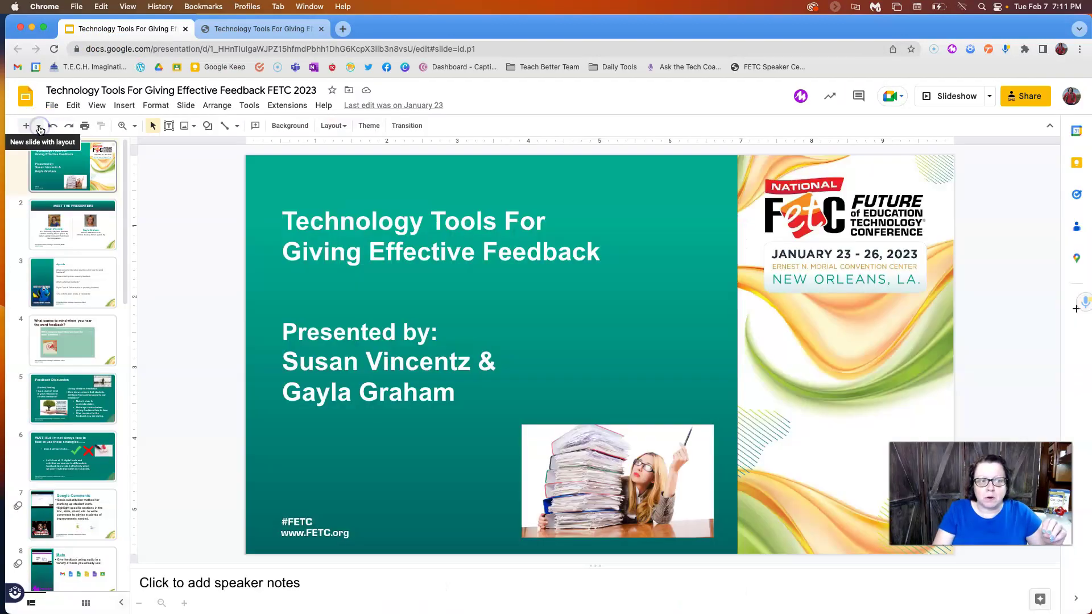
pyautogui.click(54, 106)
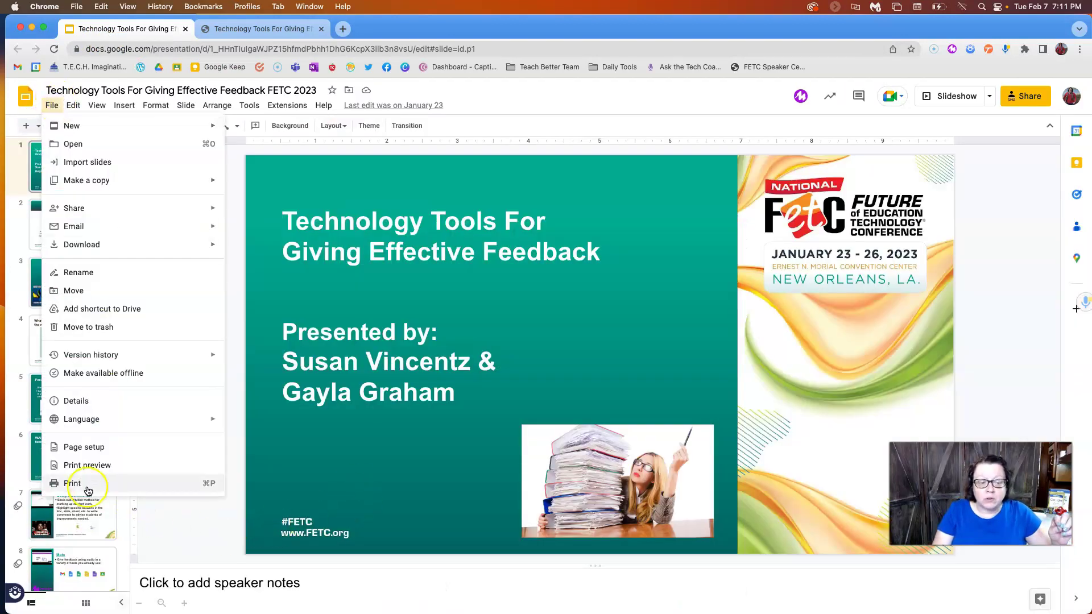
pyautogui.click(86, 467)
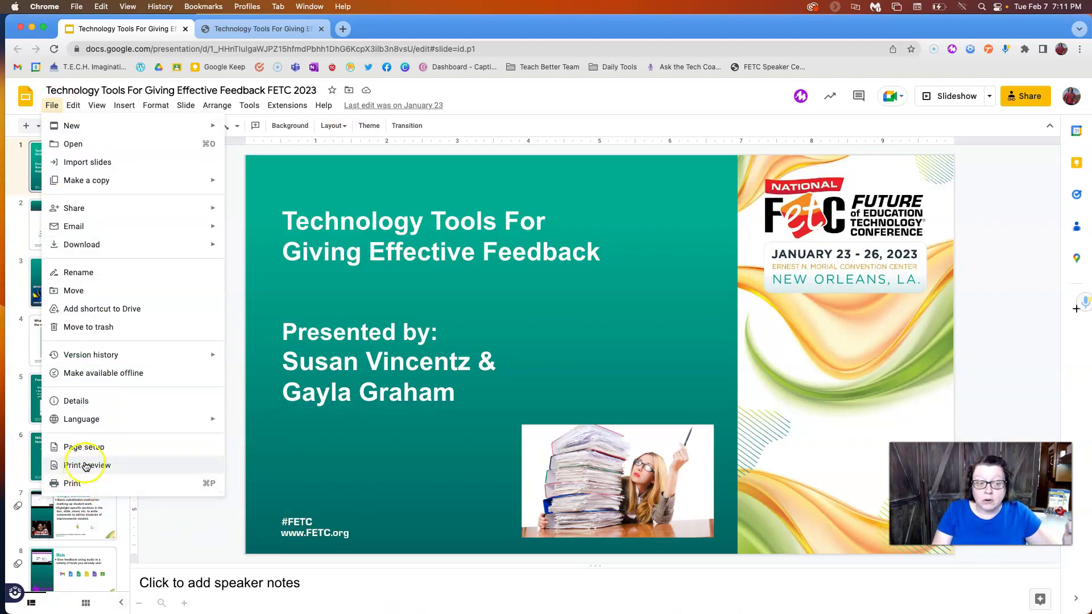